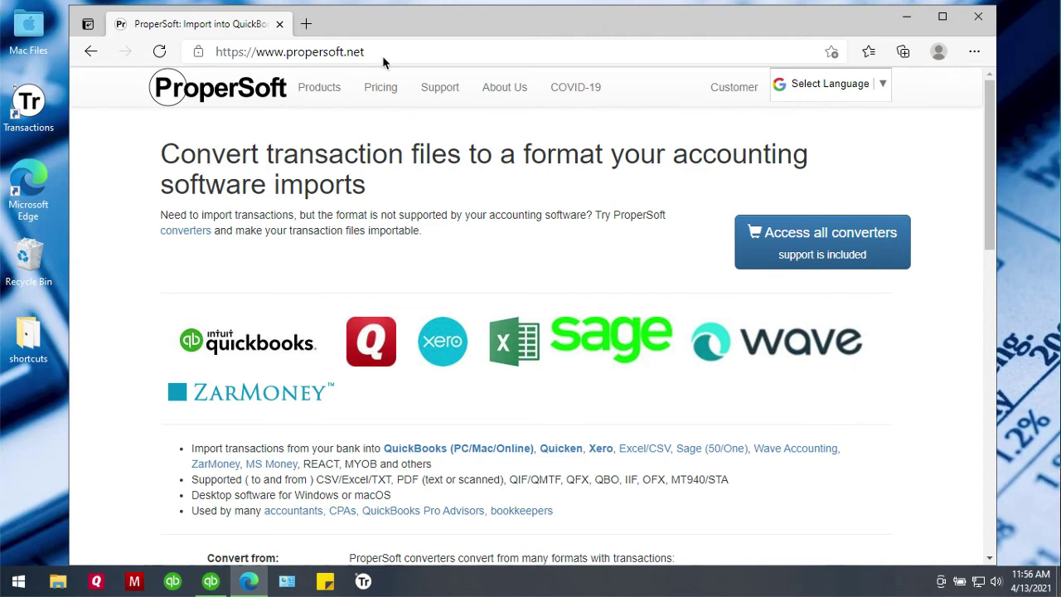
Open the download page of the Transactions converter on the ProperSoft website
{"action": "left_click", "coordinate": [316, 87]}
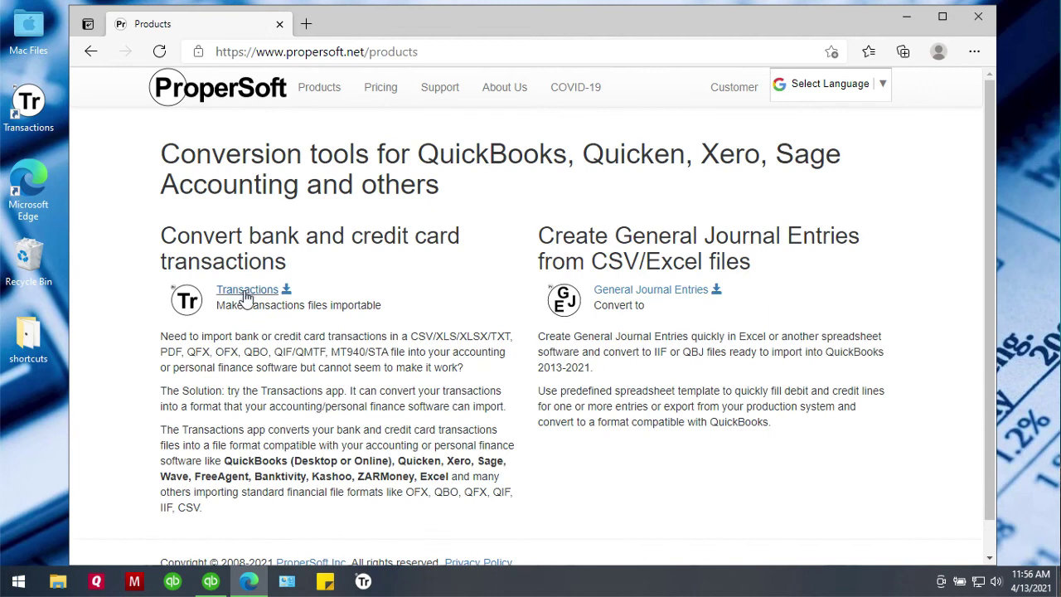
{"action": "left_click", "coordinate": [241, 289]}
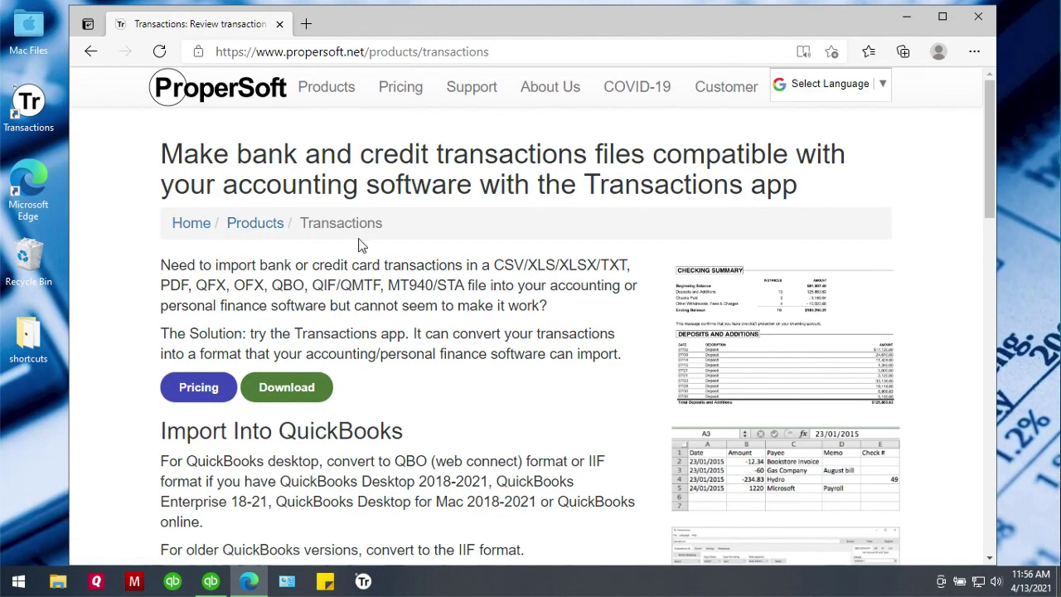
{"action": "left_click", "coordinate": [291, 395]}
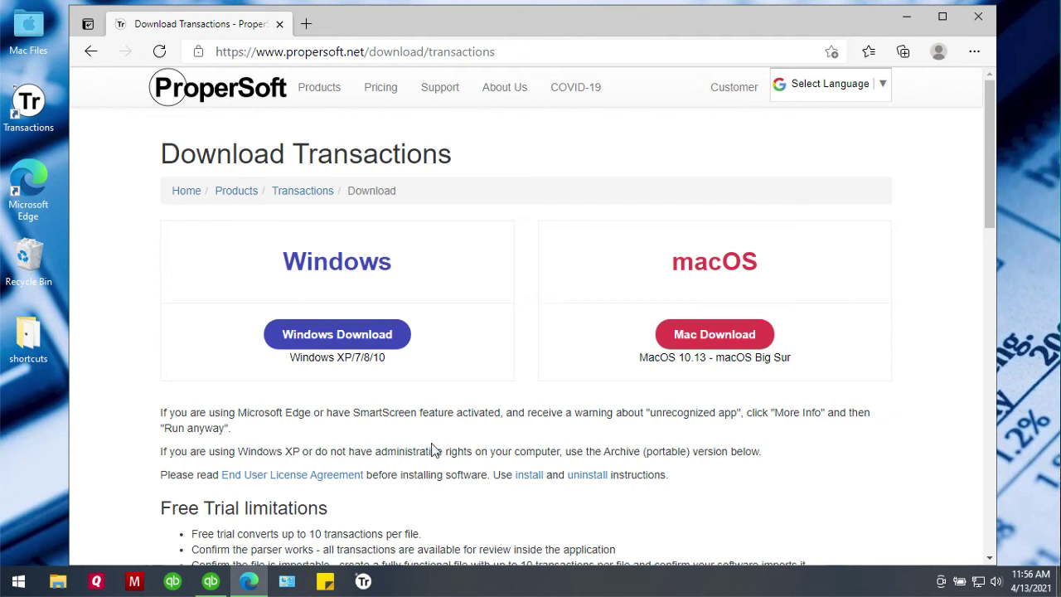
Switch to the Transactions app and dismiss its startup notes
{"action": "left_click", "coordinate": [363, 584]}
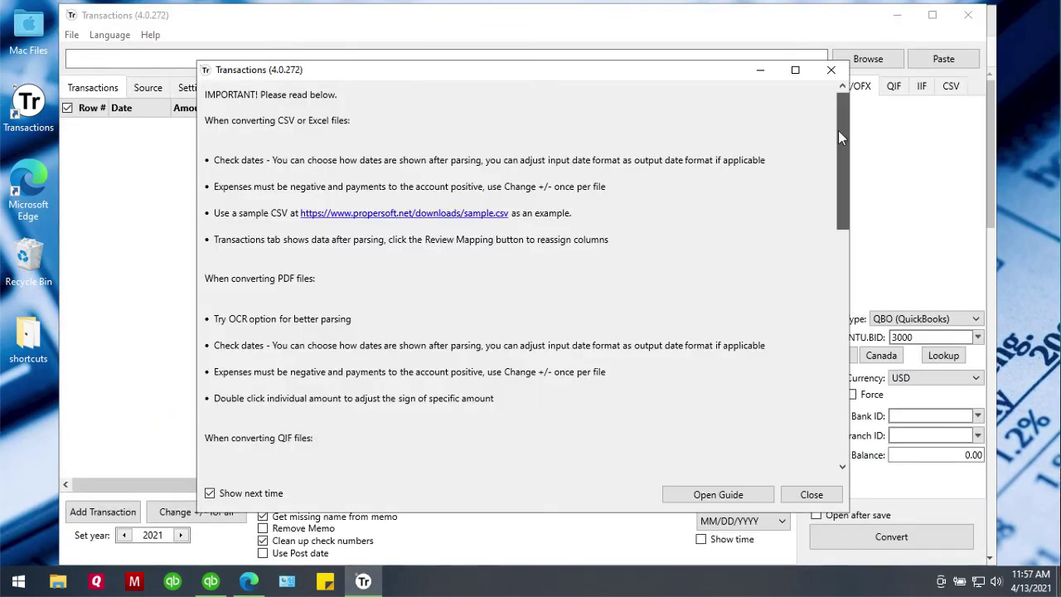
{"action": "left_click_drag", "start_coordinate": [838, 130], "coordinate": [812, 118]}
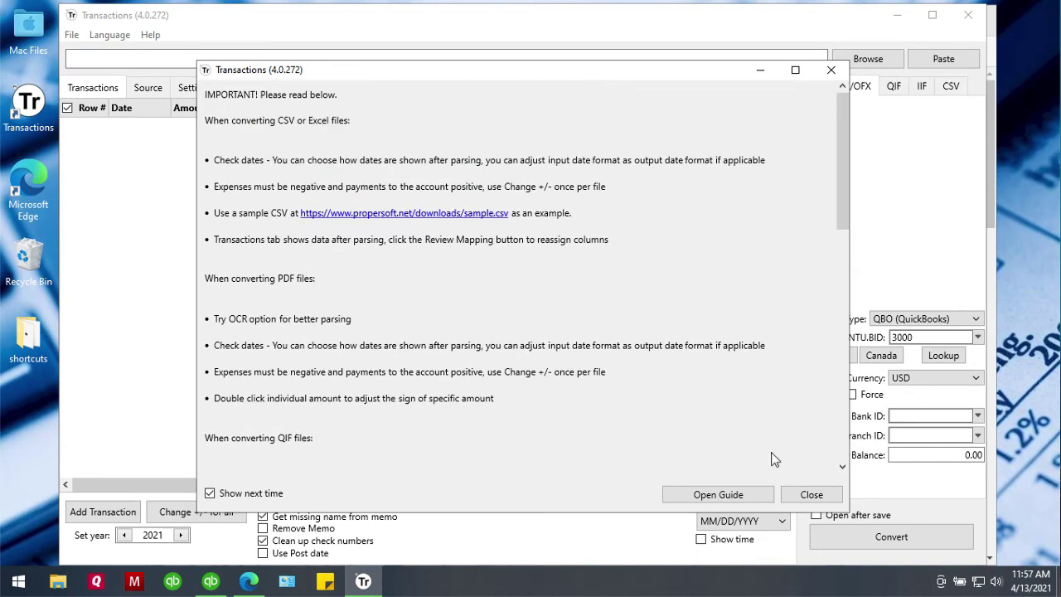
{"action": "left_click", "coordinate": [811, 495]}
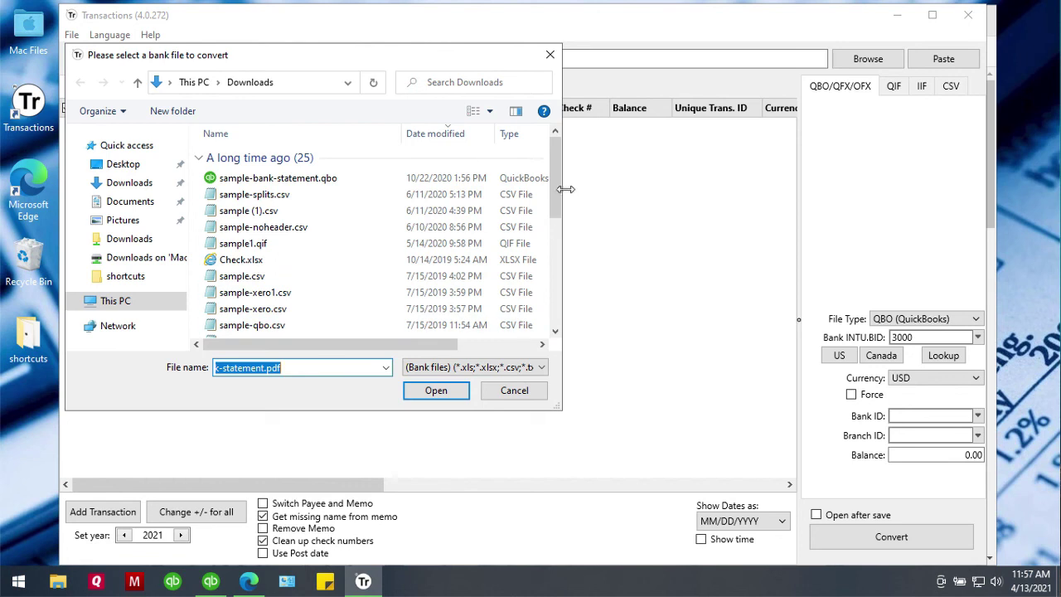
Load sample-bank-statement.pdf from the Downloads folder as the bank file to convert
{"action": "left_click_drag", "start_coordinate": [561, 203], "coordinate": [560, 315]}
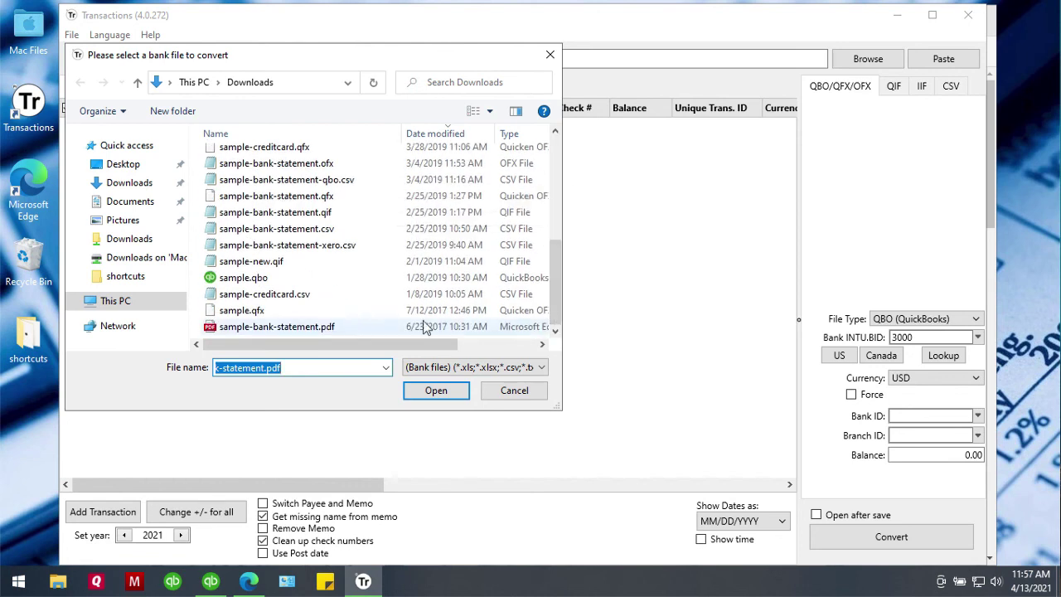
{"action": "left_click", "coordinate": [339, 325]}
{"action": "left_click", "coordinate": [450, 390]}
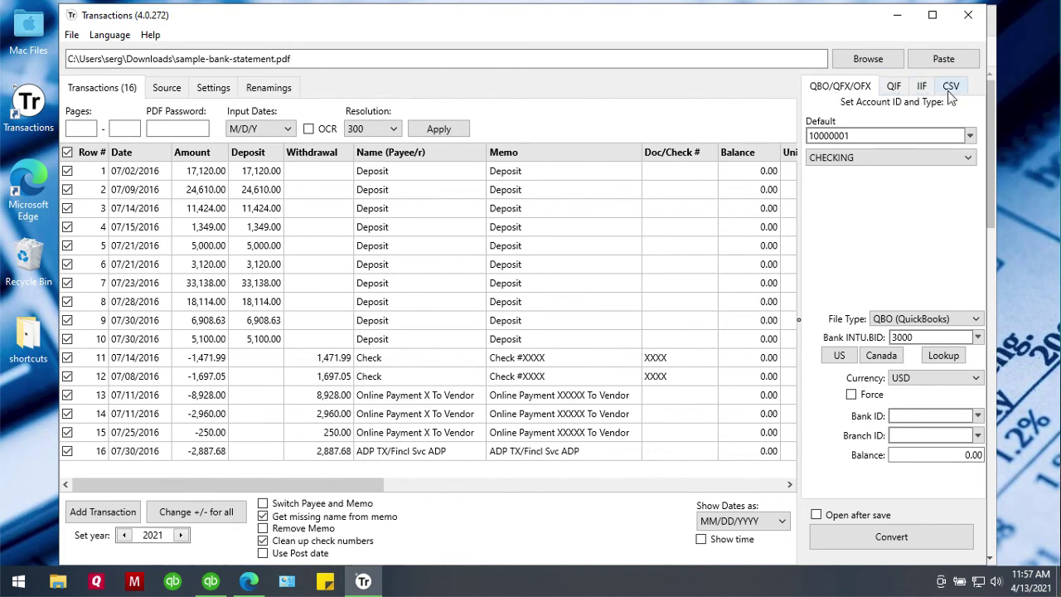
Review the output format choices and the default account ID and account type for QBO/QFX/OFX output
{"action": "left_click", "coordinate": [895, 82]}
{"action": "left_click", "coordinate": [845, 90]}
{"action": "left_click", "coordinate": [891, 135]}
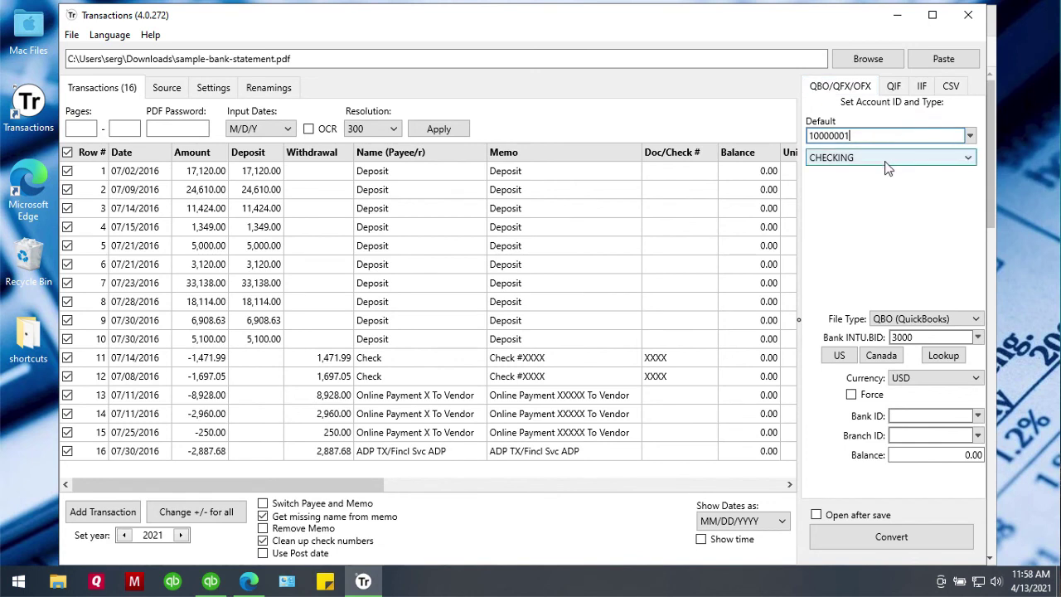
{"action": "left_click", "coordinate": [888, 161]}
{"action": "left_click", "coordinate": [887, 164]}
Convert the statement and save it as sample-bank-statement.qbo in Downloads, replacing the existing file
{"action": "left_click", "coordinate": [853, 538]}
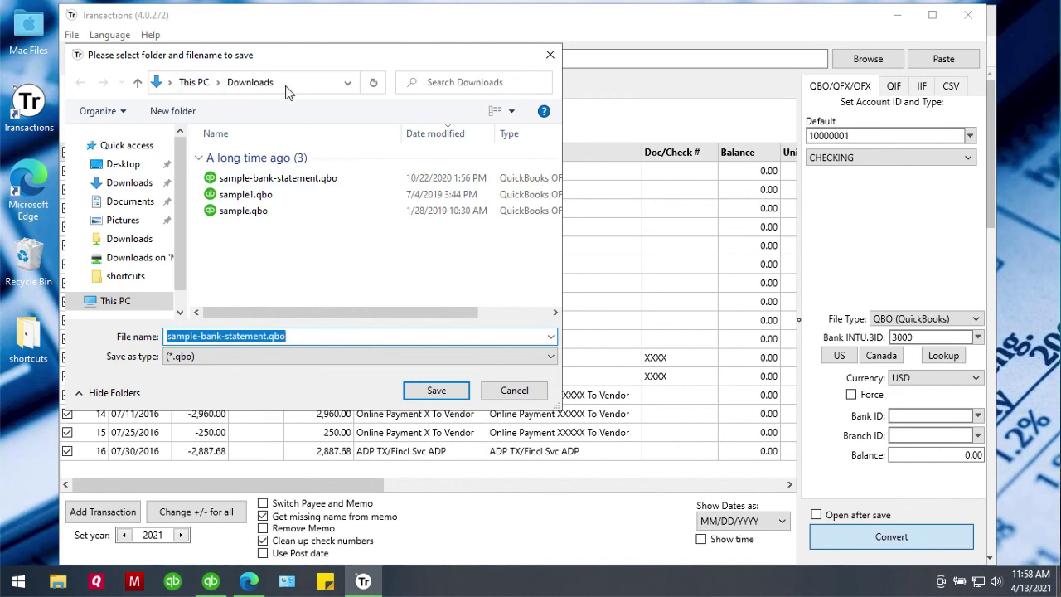
{"action": "left_click", "coordinate": [436, 391]}
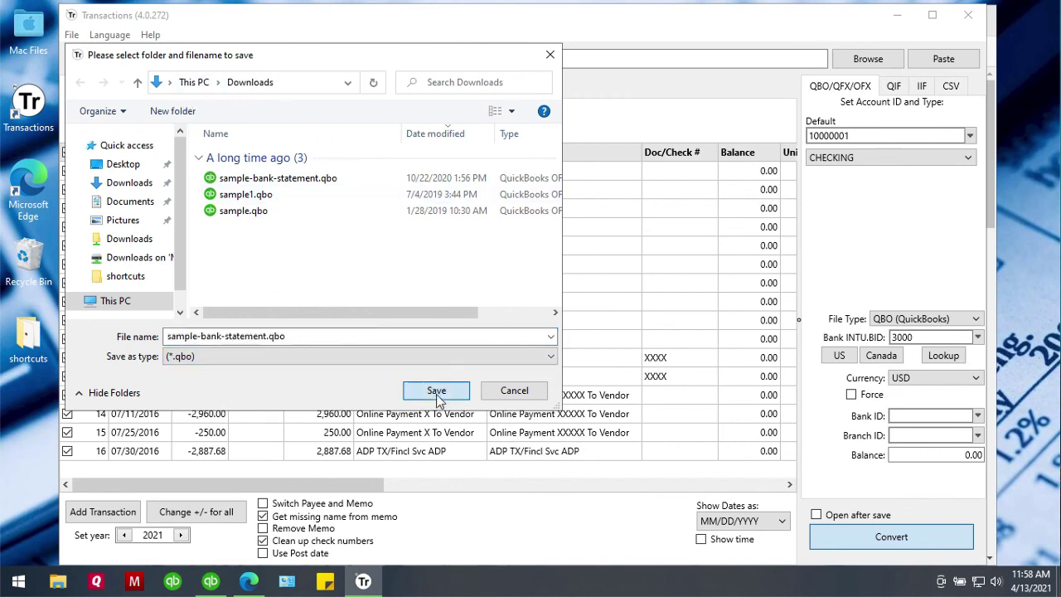
{"action": "left_click", "coordinate": [578, 295]}
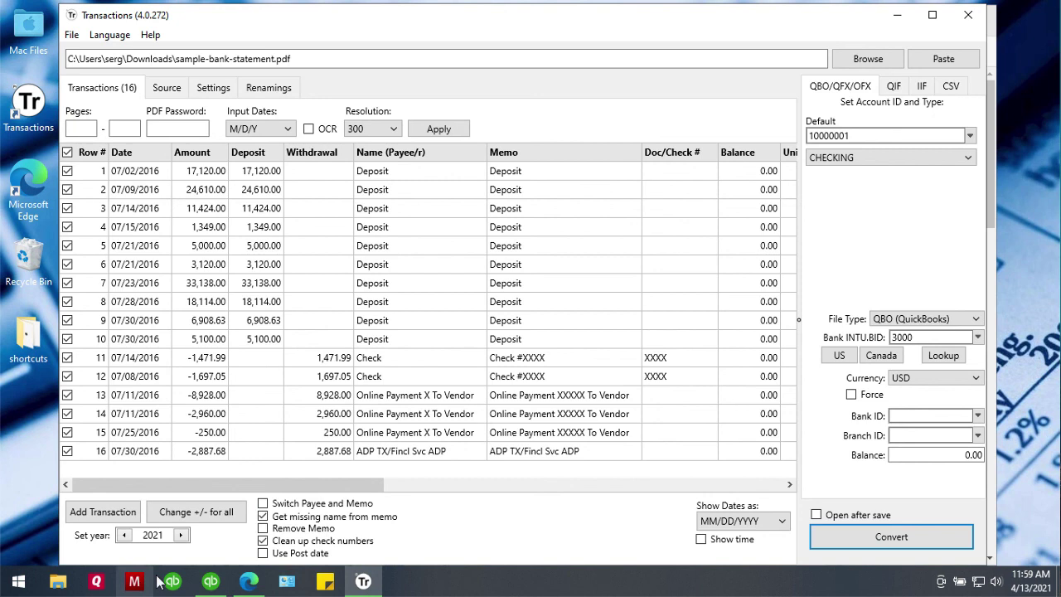
Switch to QuickBooks Desktop and import the Web Connect file sample-bank-statement.qbo from Downloads
{"action": "mouse_move", "coordinate": [212, 583]}
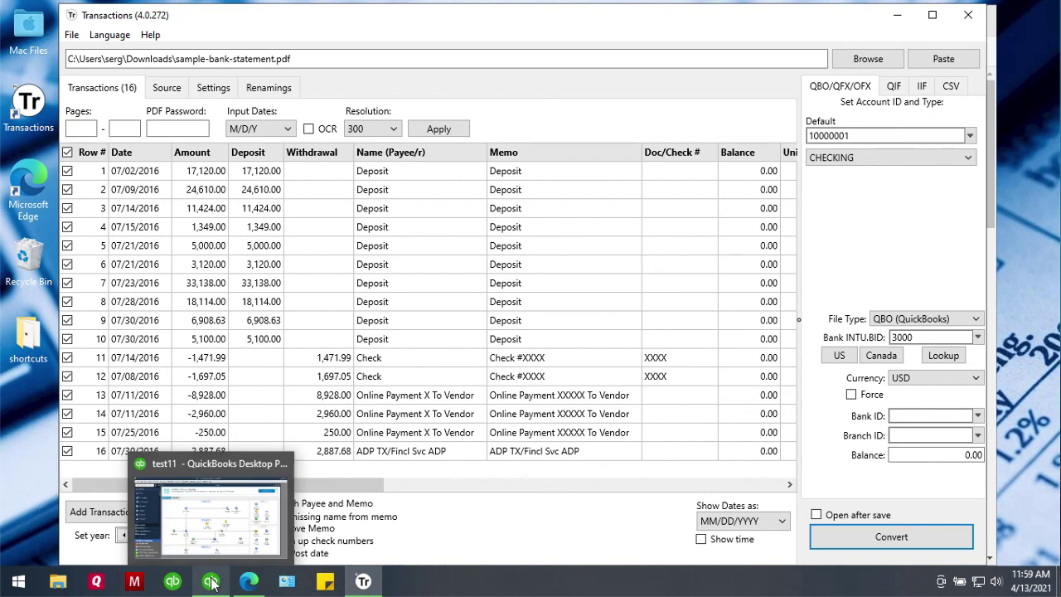
{"action": "left_click", "coordinate": [214, 500]}
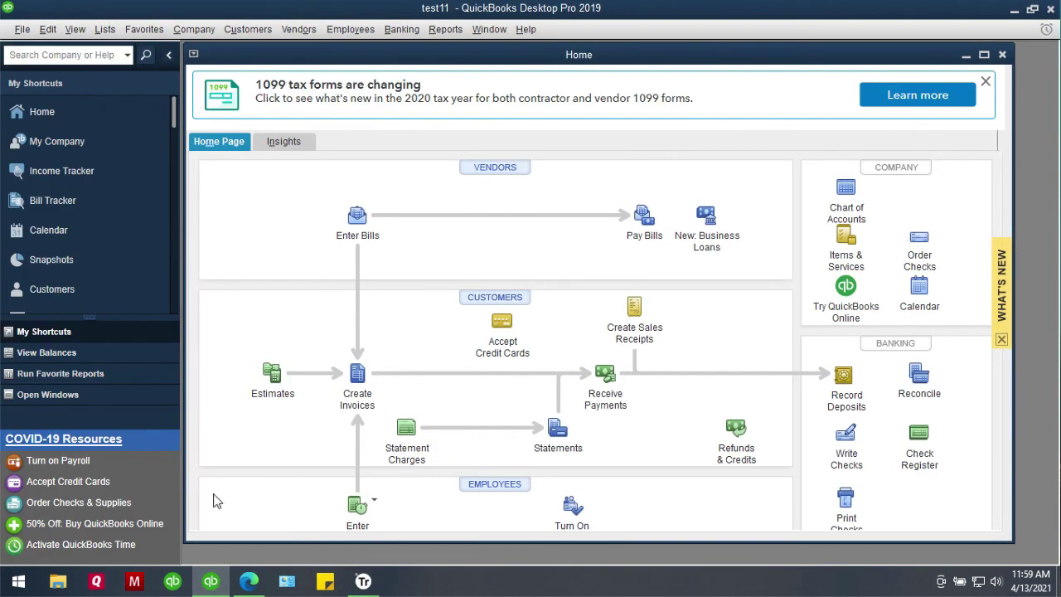
{"action": "left_click", "coordinate": [20, 30]}
{"action": "mouse_move", "coordinate": [127, 170]}
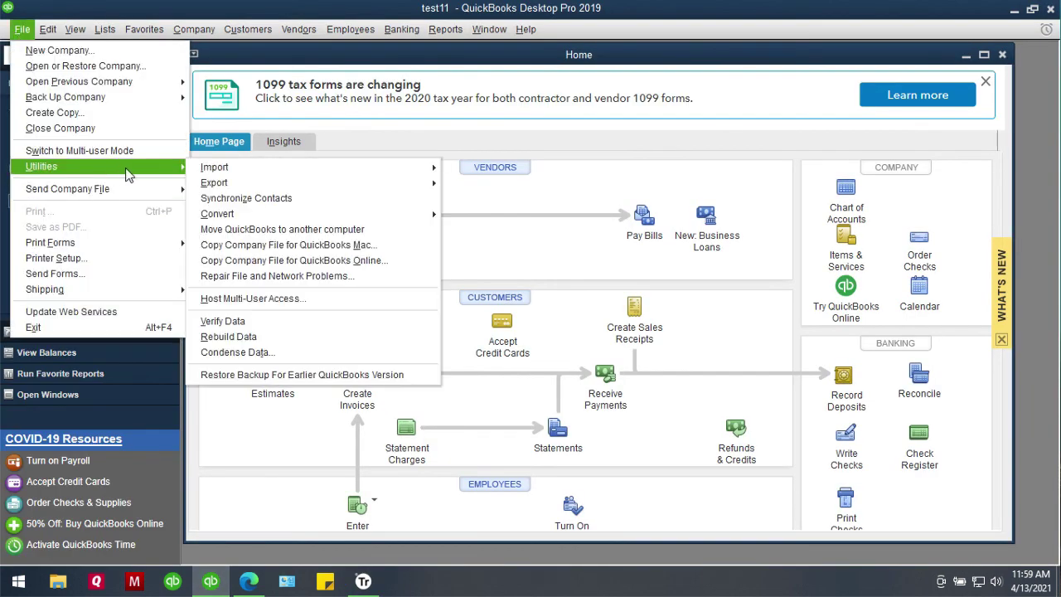
{"action": "mouse_move", "coordinate": [234, 170]}
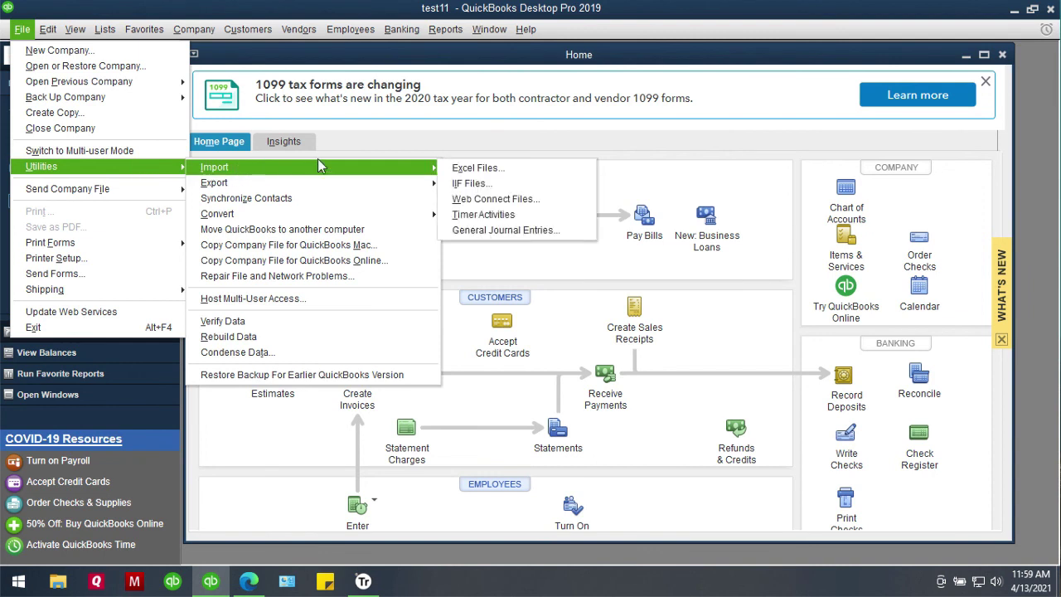
{"action": "left_click", "coordinate": [495, 200]}
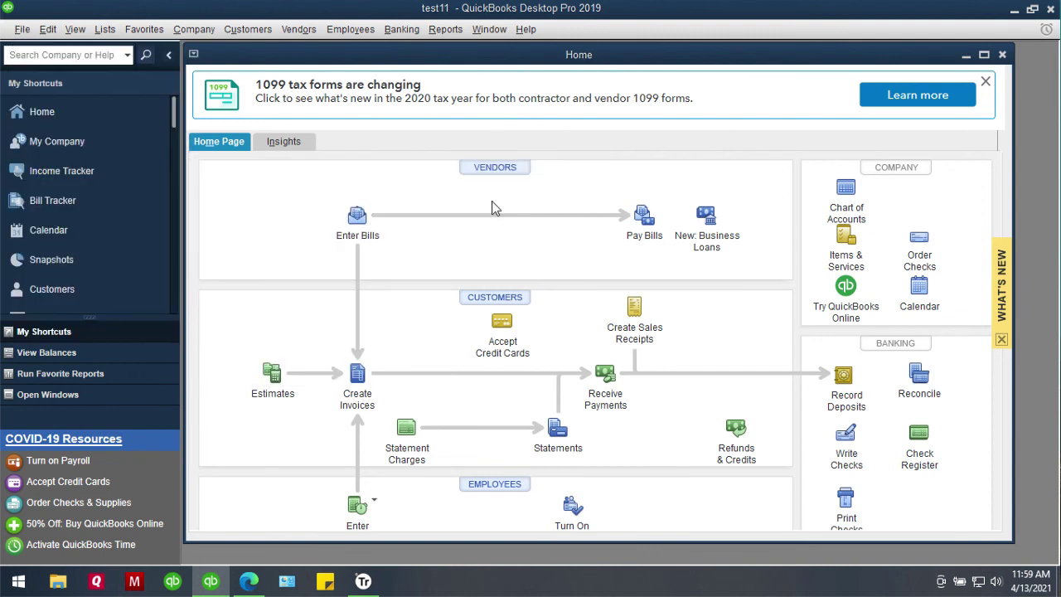
{"action": "left_click", "coordinate": [215, 177]}
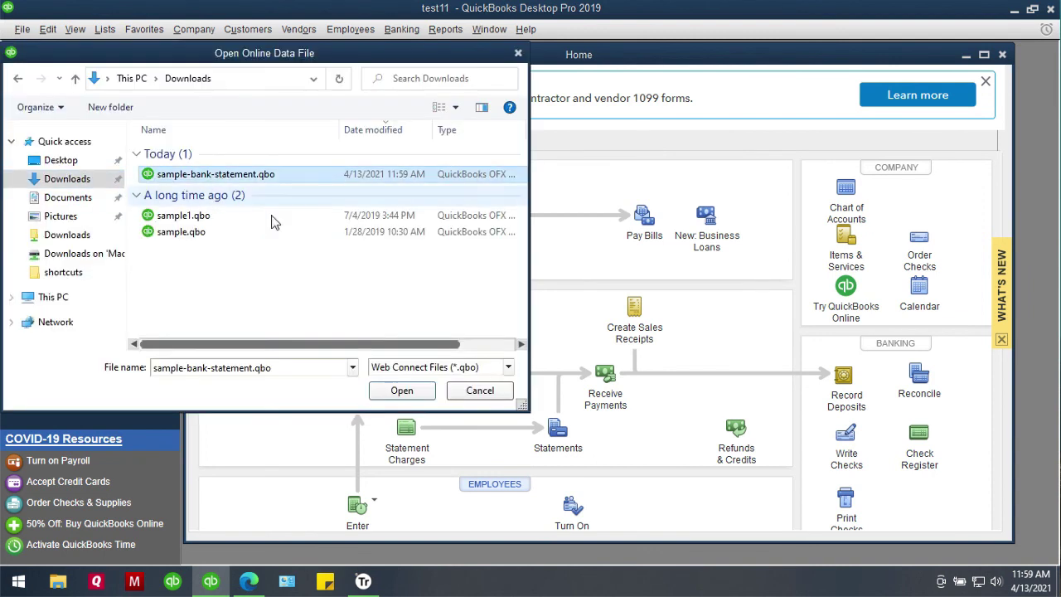
{"action": "left_click", "coordinate": [402, 391]}
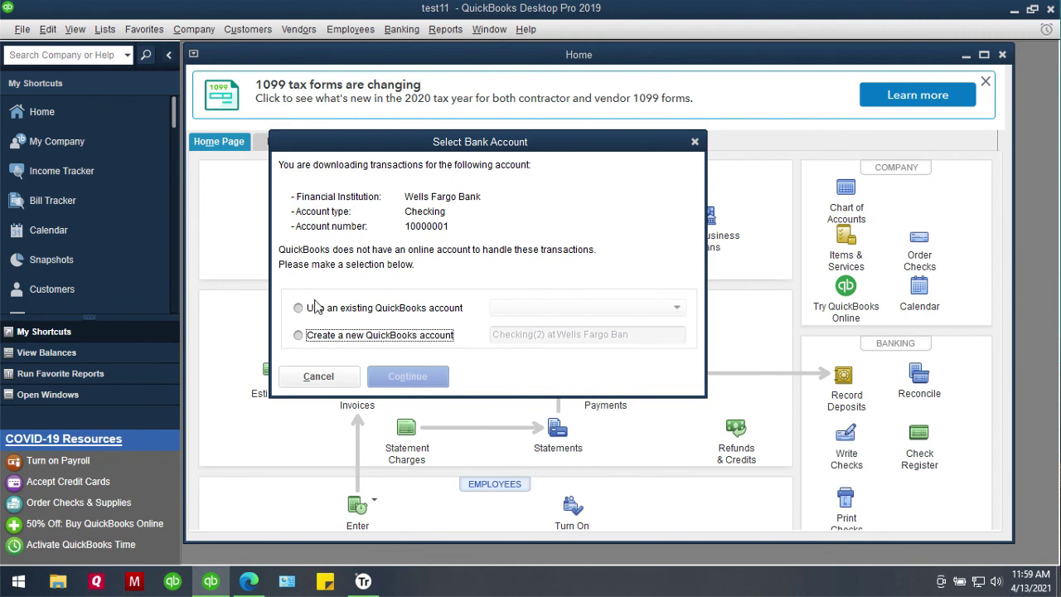
Link the imported transactions to the existing QuickBooks account "Checking at Wells Fargo Bank" and complete the import
{"action": "left_click", "coordinate": [396, 337]}
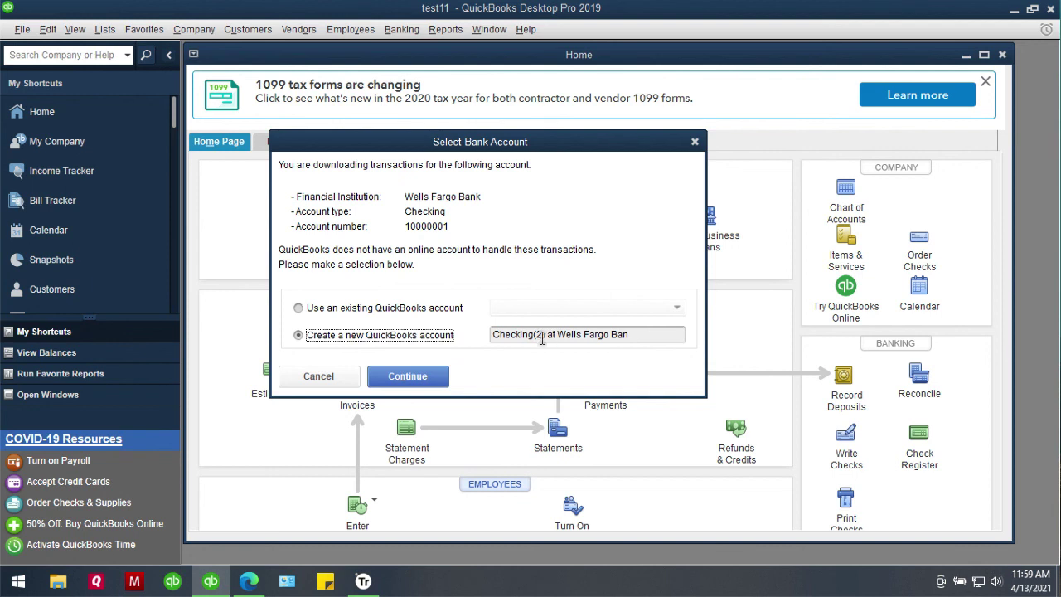
{"action": "left_click", "coordinate": [362, 312]}
{"action": "left_click", "coordinate": [618, 307]}
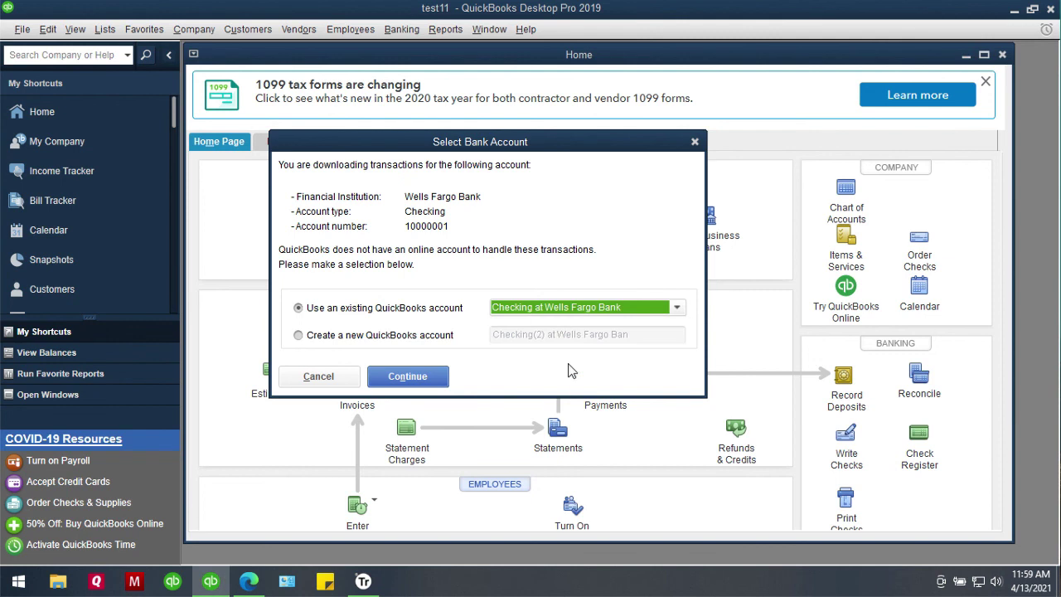
{"action": "left_click", "coordinate": [576, 365]}
{"action": "left_click", "coordinate": [416, 381]}
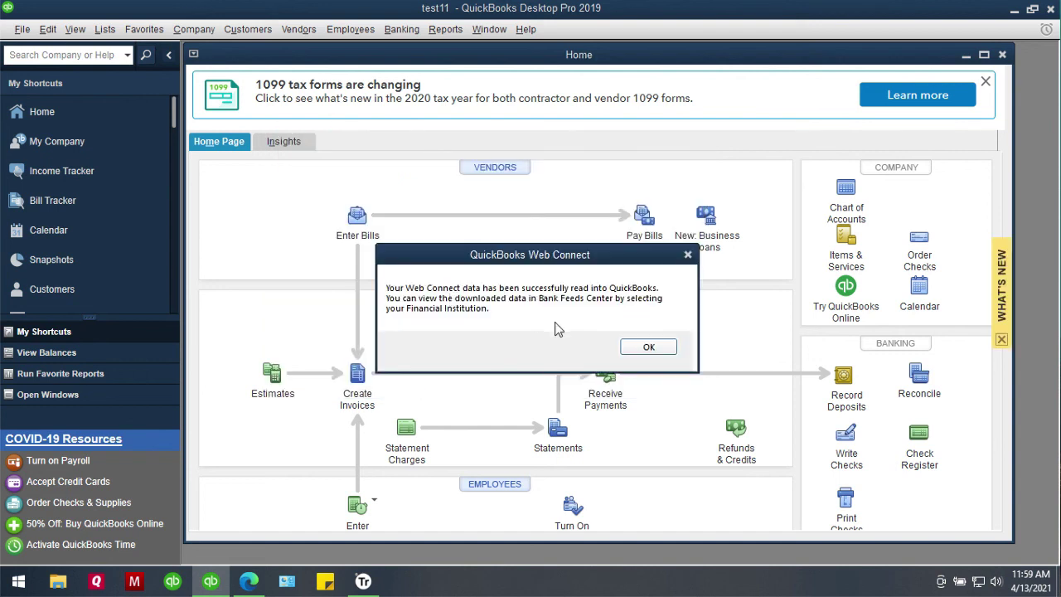
{"action": "left_click", "coordinate": [647, 348]}
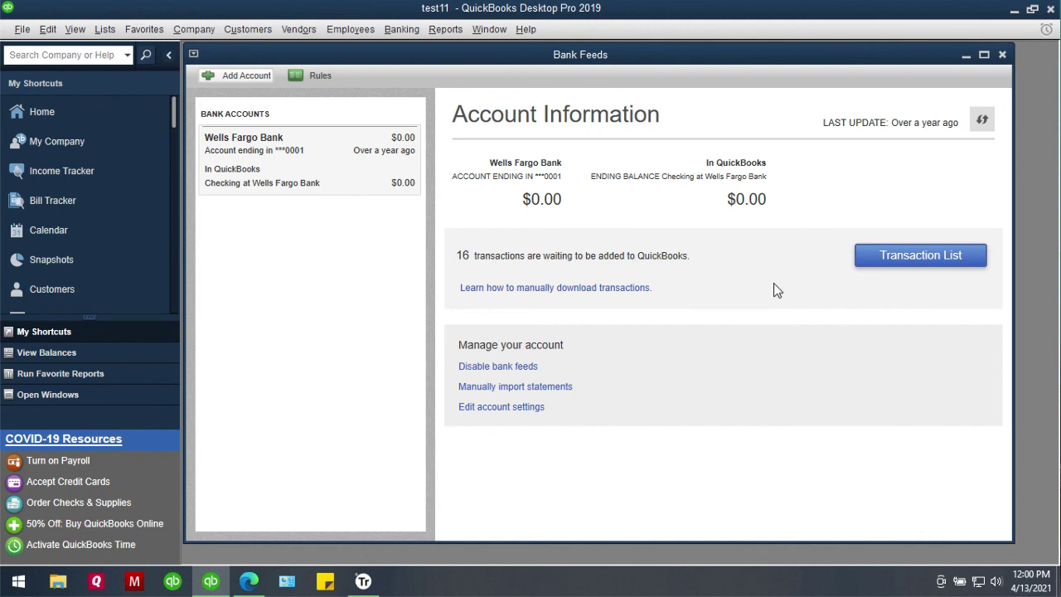
Open the imported transaction list and check the payee choices for the 7/2/2016 deposit
{"action": "left_click", "coordinate": [893, 262]}
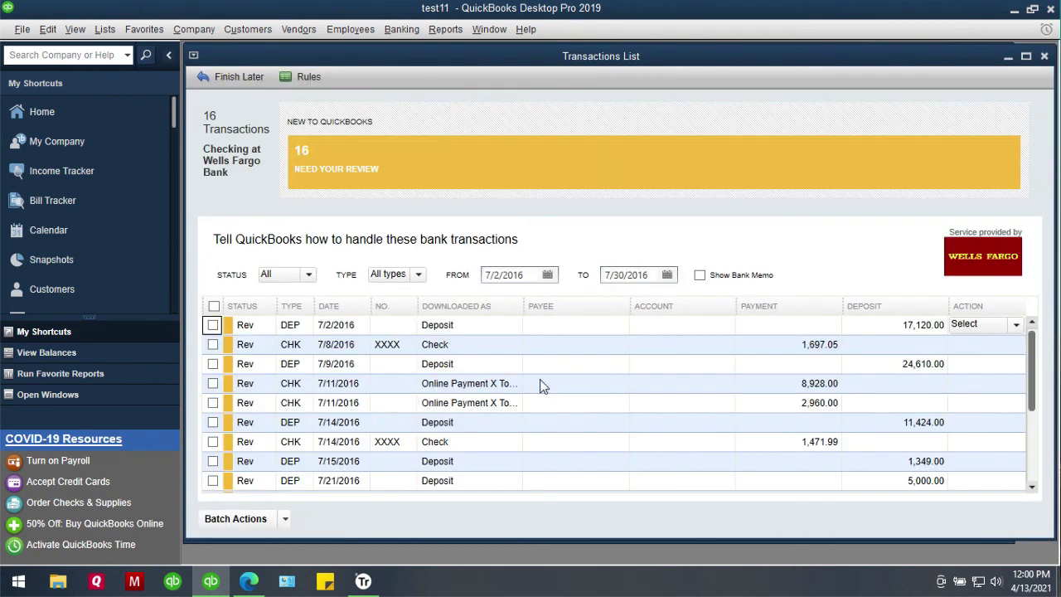
{"action": "left_click", "coordinate": [577, 327]}
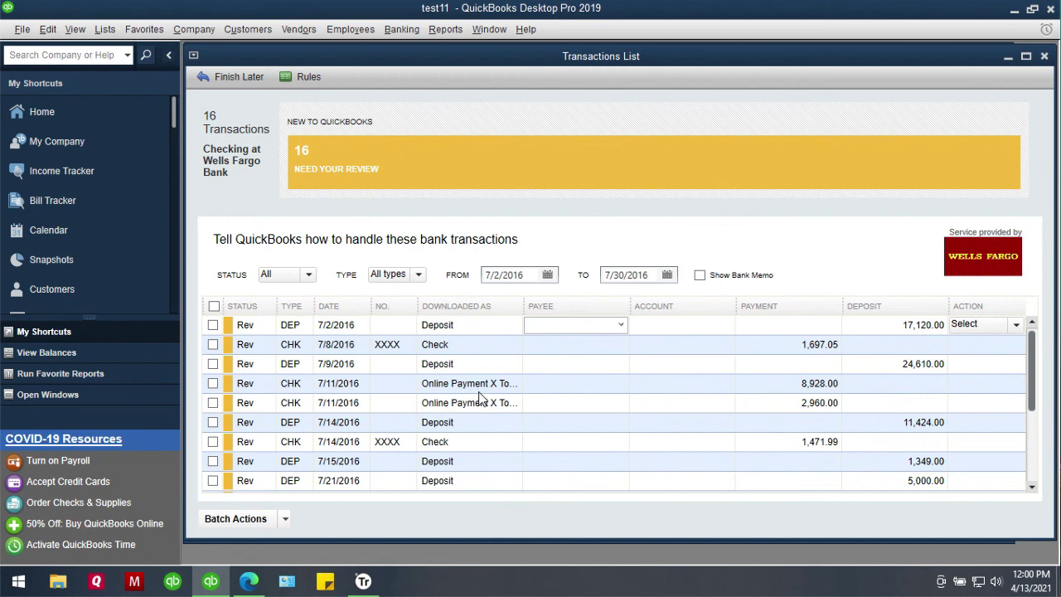
{"action": "left_click", "coordinate": [621, 324]}
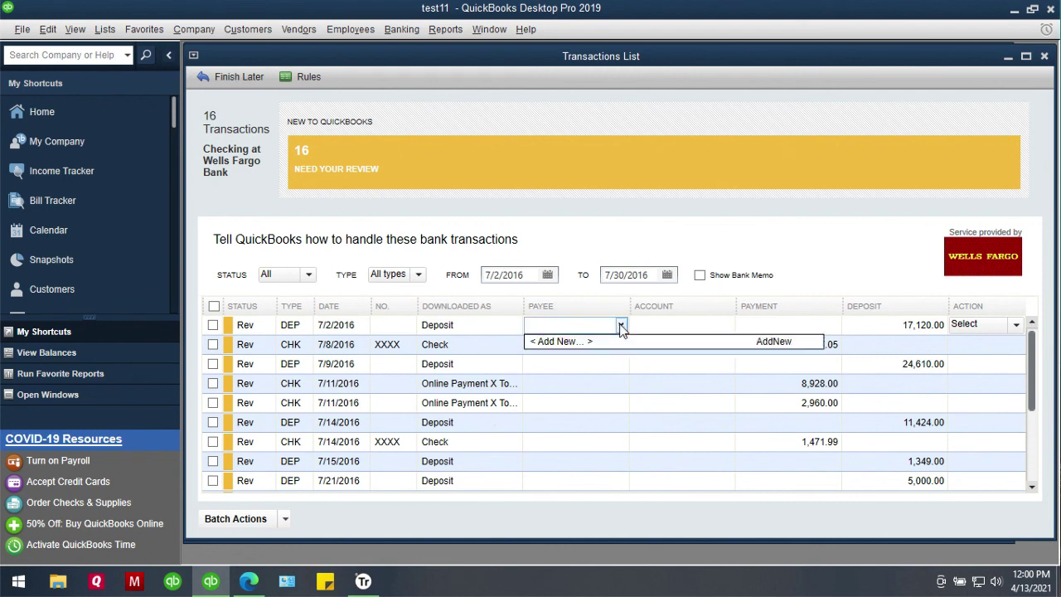
{"action": "left_click", "coordinate": [663, 323]}
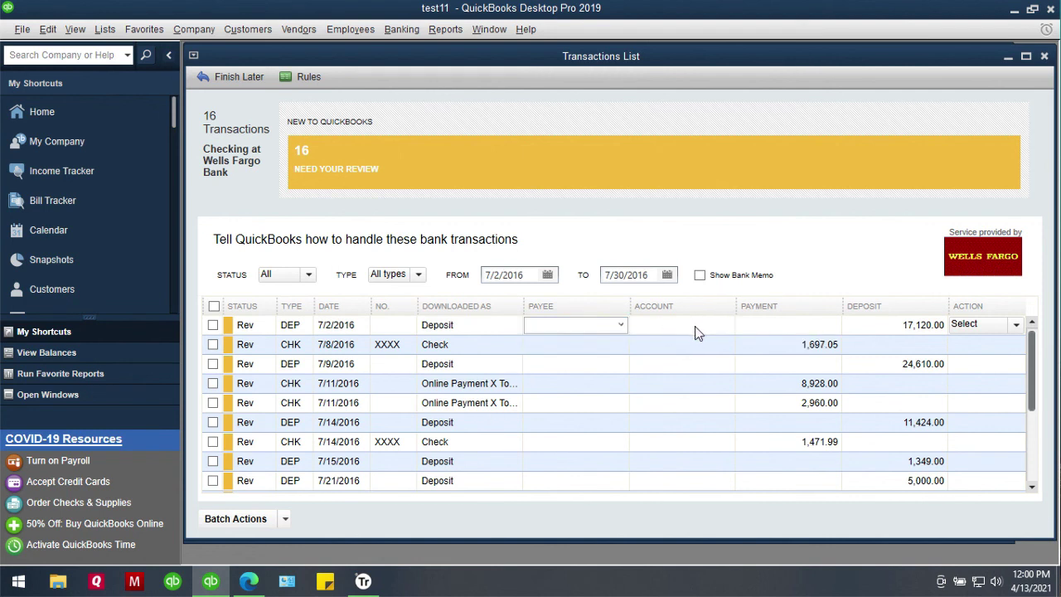